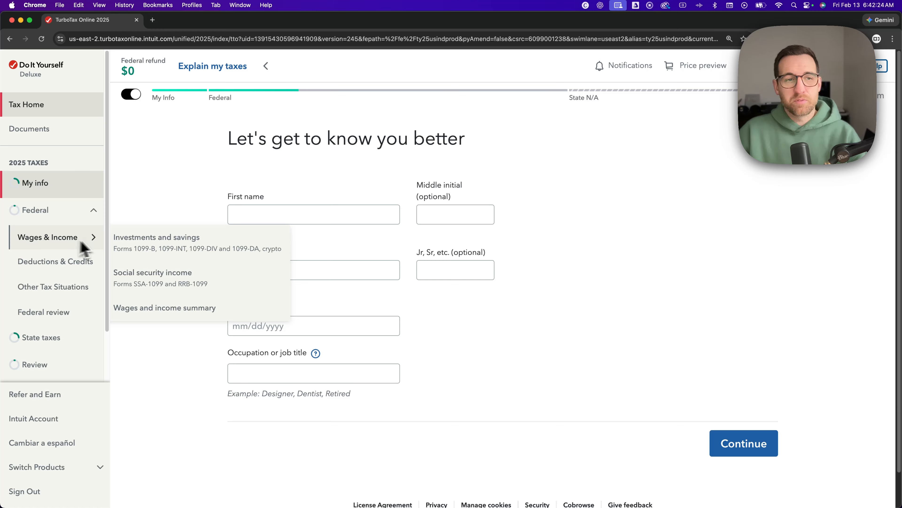
# Open the wages and income summary and go into the self-employment income and expenses topic.
pyautogui.click(158, 314)
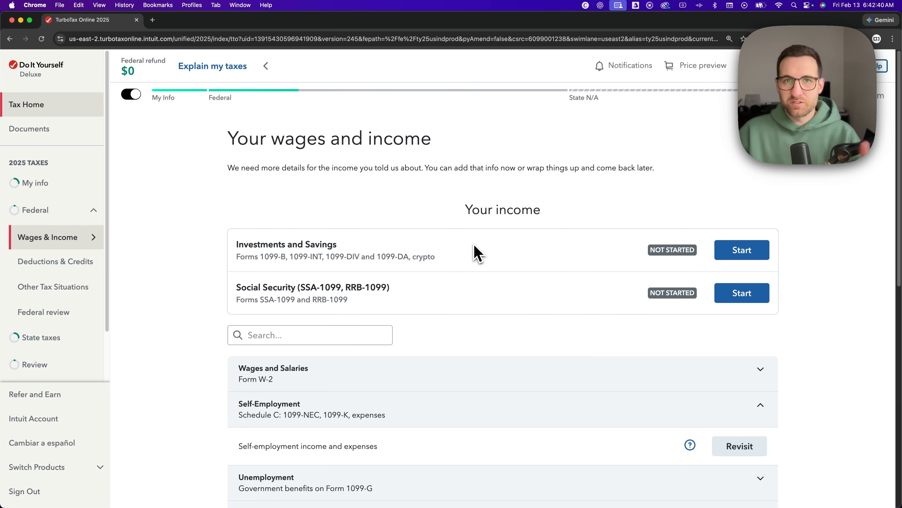
pyautogui.scroll(-3, 213, 236)
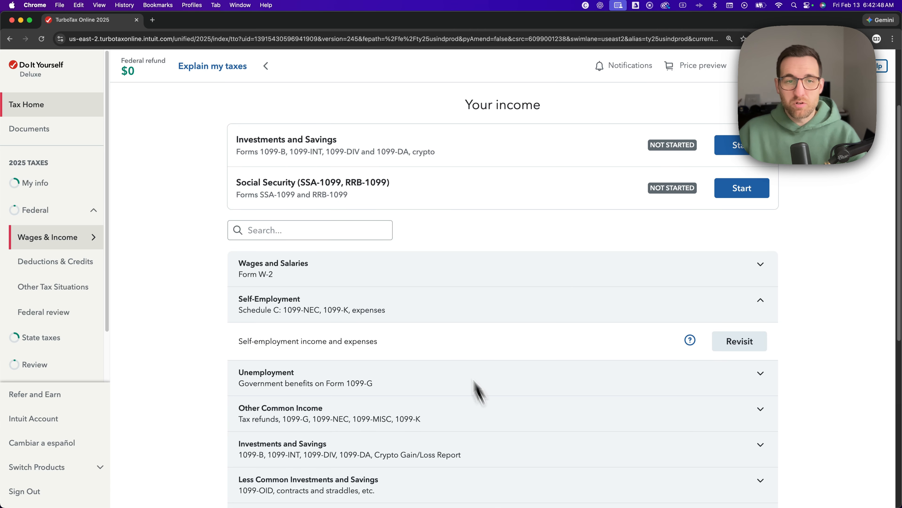
pyautogui.click(750, 302)
pyautogui.click(547, 269)
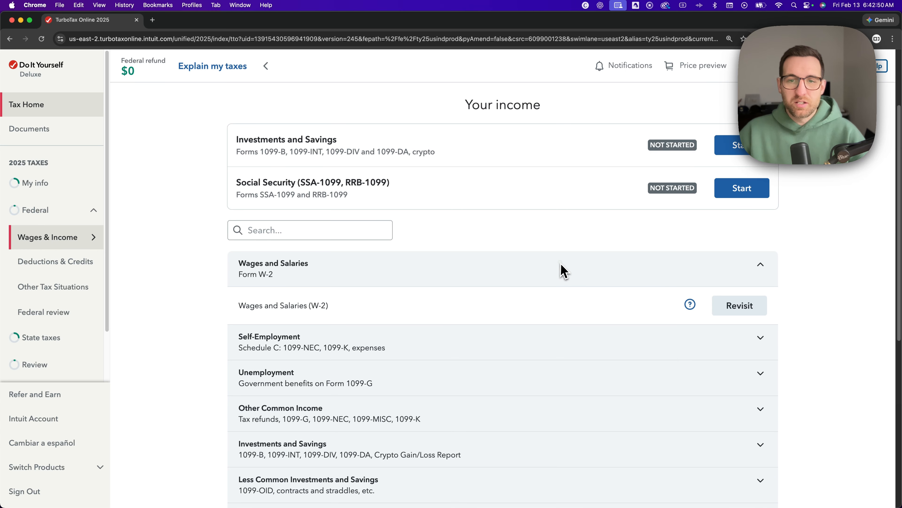
pyautogui.click(566, 275)
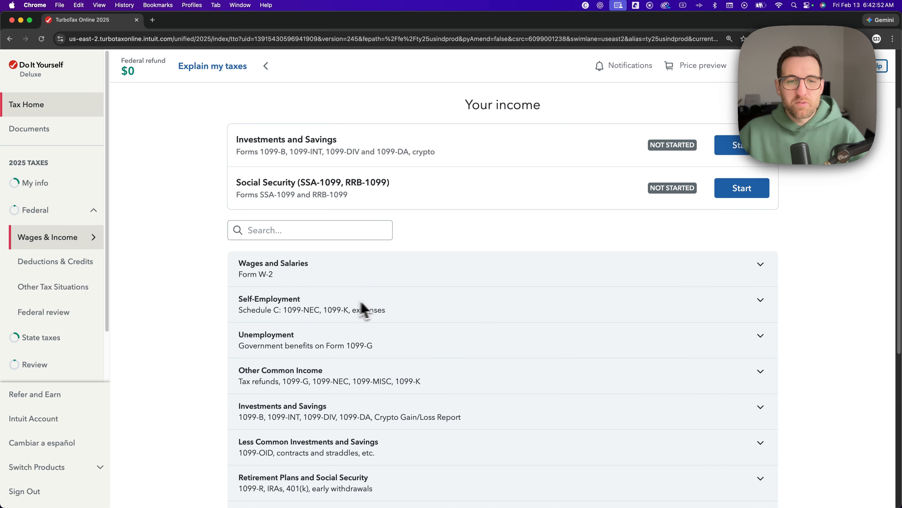
pyautogui.click(413, 305)
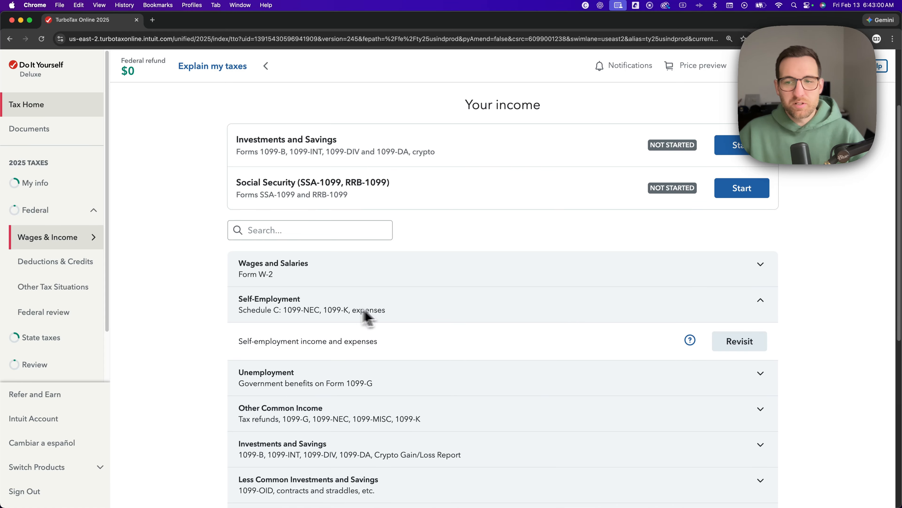
pyautogui.click(736, 348)
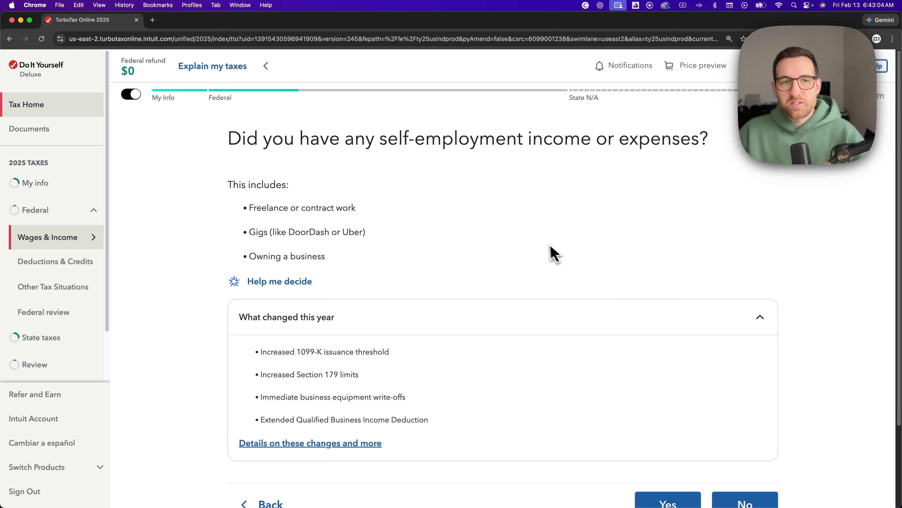
# Answer Yes to having self-employment income or expenses and submit Graphic Design as the type of work.
pyautogui.scroll(-2, 534, 246)
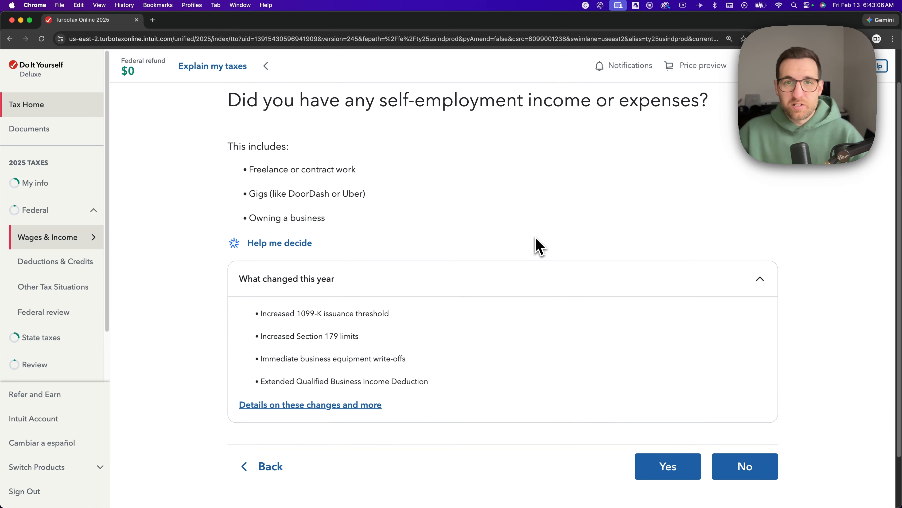
pyautogui.click(663, 467)
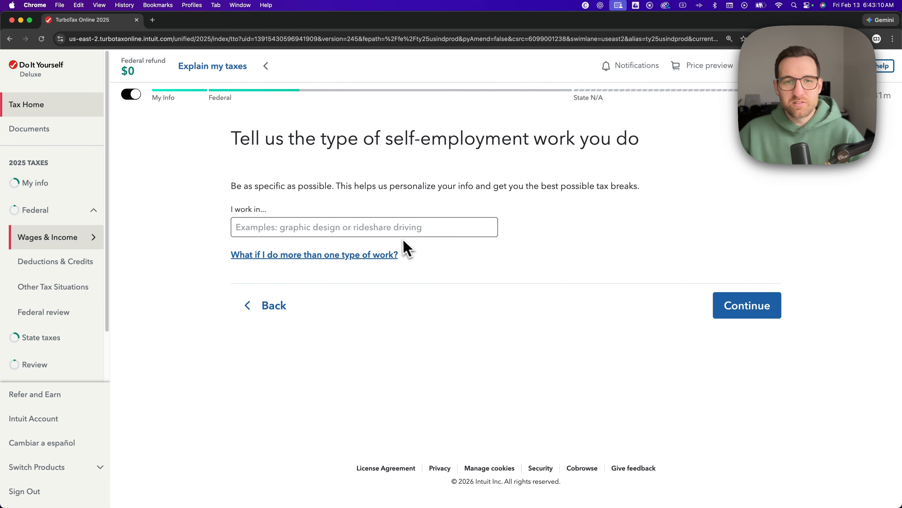
pyautogui.click(391, 229)
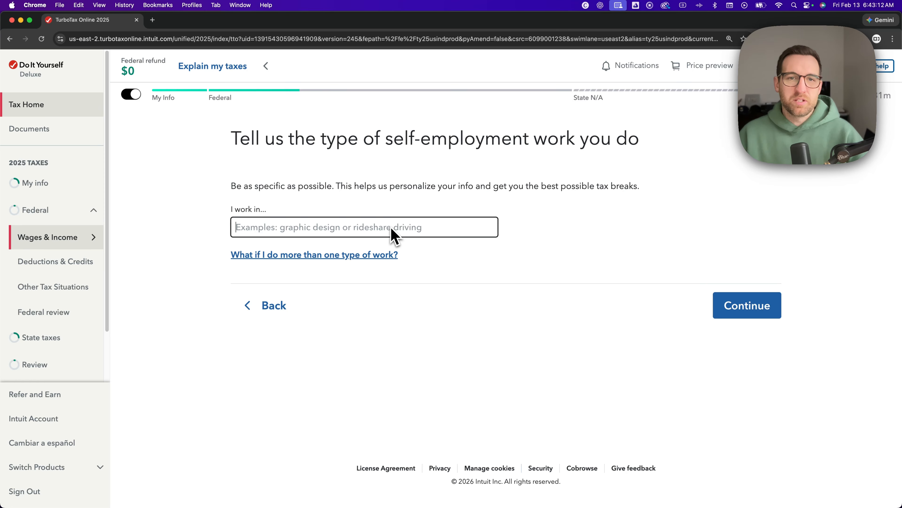
pyautogui.write('Gra')
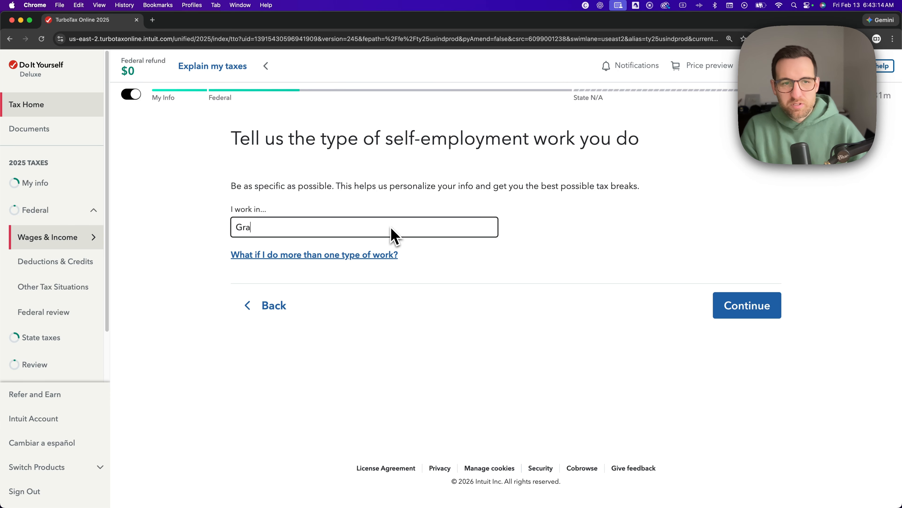
pyautogui.write('phic Design')
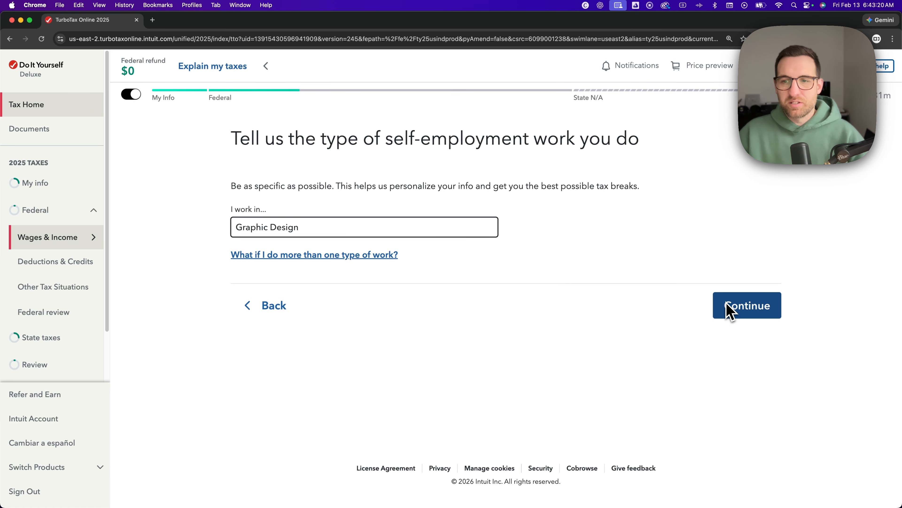
pyautogui.click(739, 305)
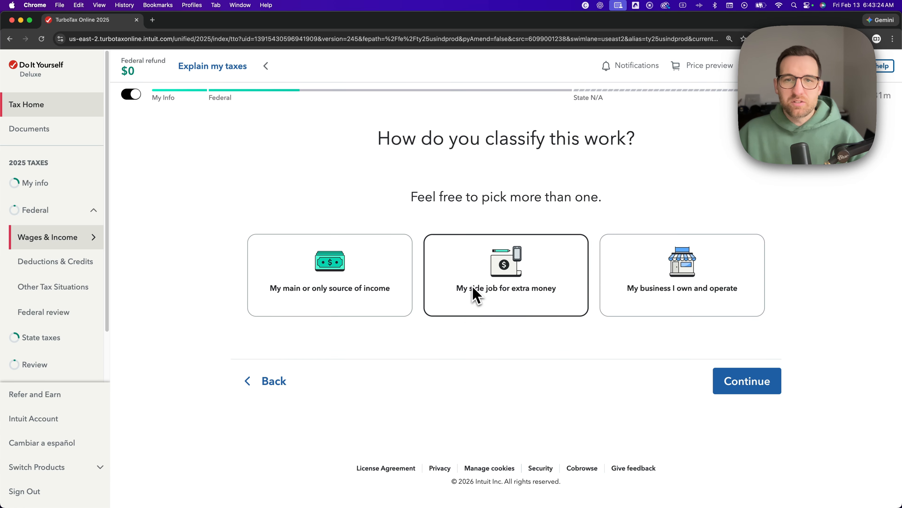
# Classify the work as a side job for extra money and state that it neither started nor stopped in 2025.
pyautogui.click(534, 283)
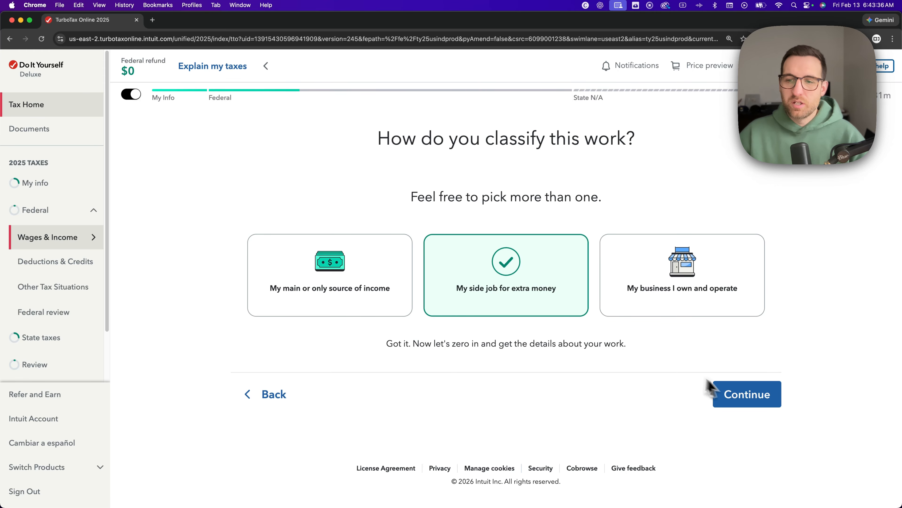
pyautogui.click(736, 398)
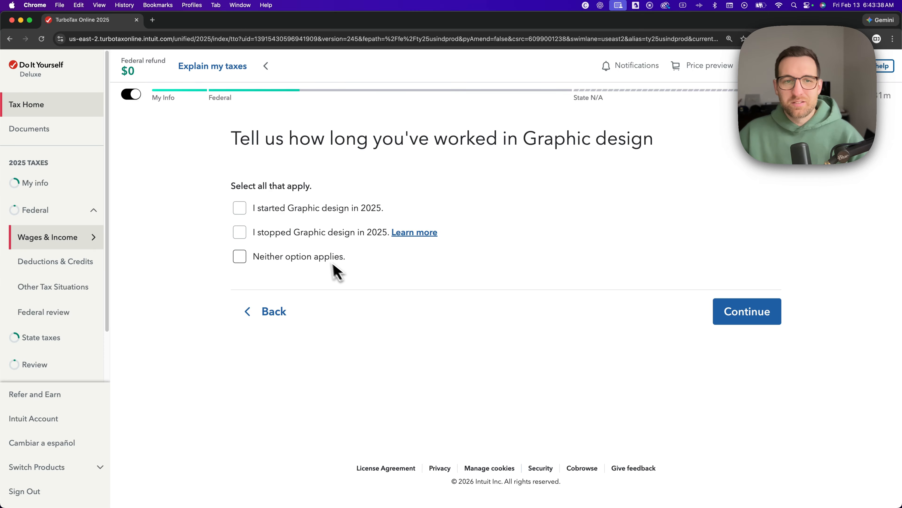
pyautogui.click(325, 264)
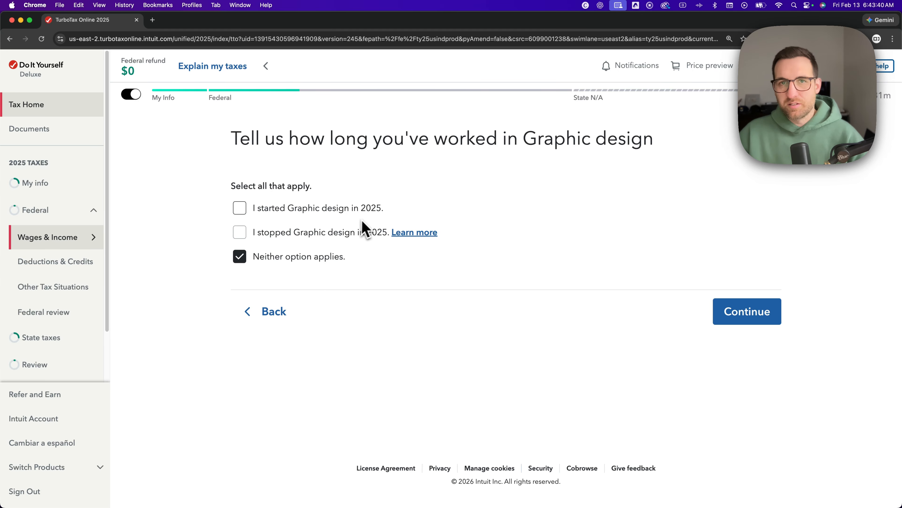
pyautogui.click(763, 319)
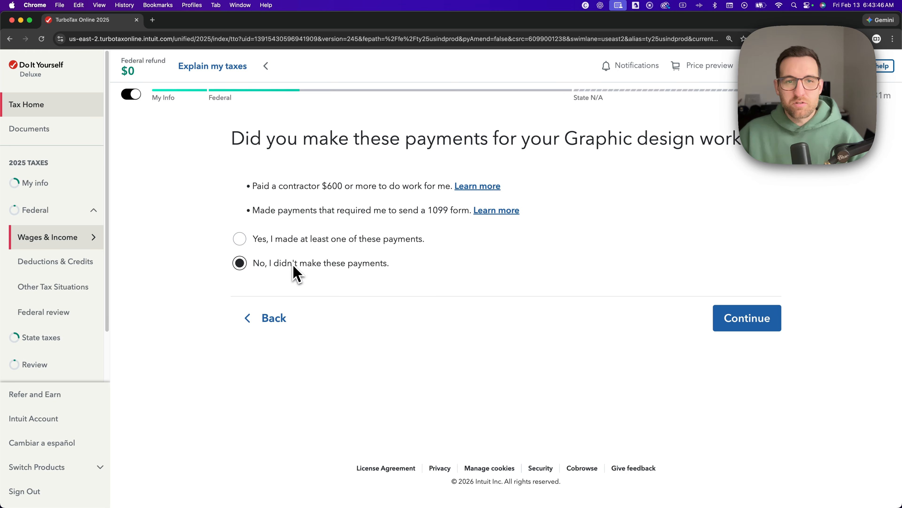
# Declare that no contractor or 1099 payments were made and that none of the less common situations apply.
pyautogui.click(754, 319)
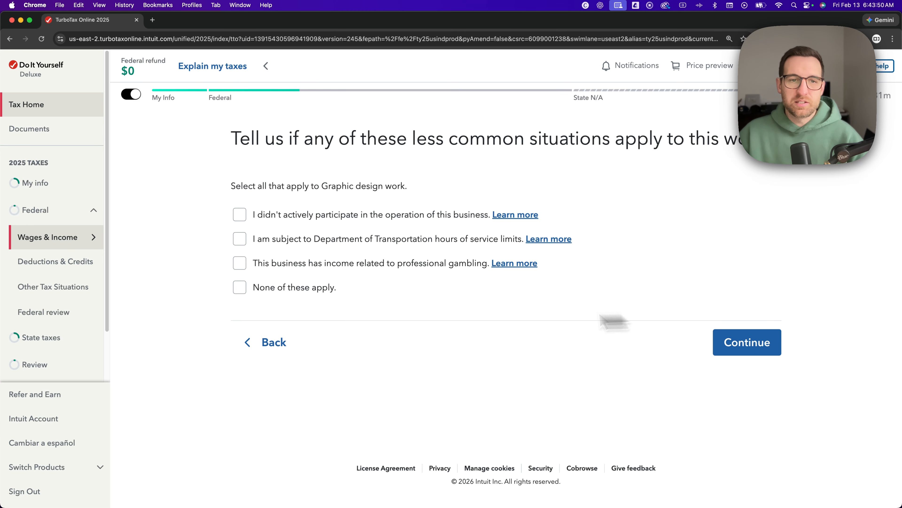
pyautogui.click(285, 295)
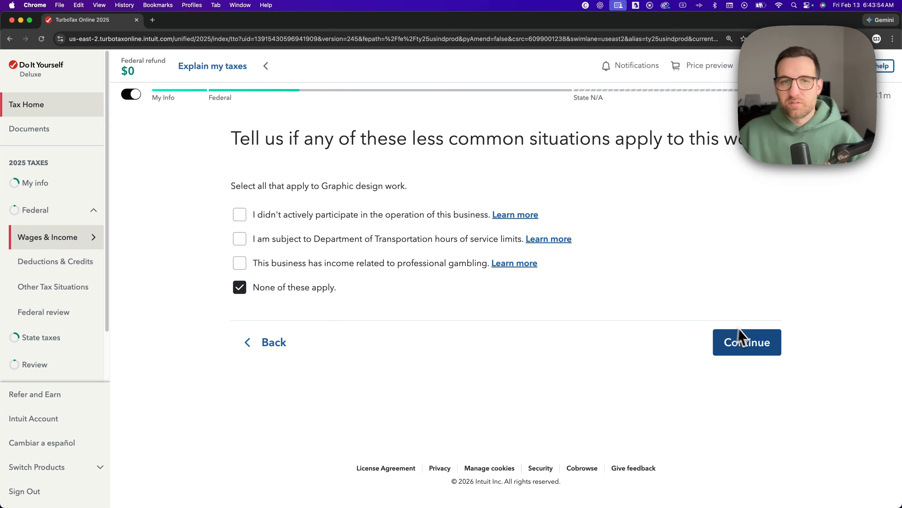
pyautogui.click(745, 347)
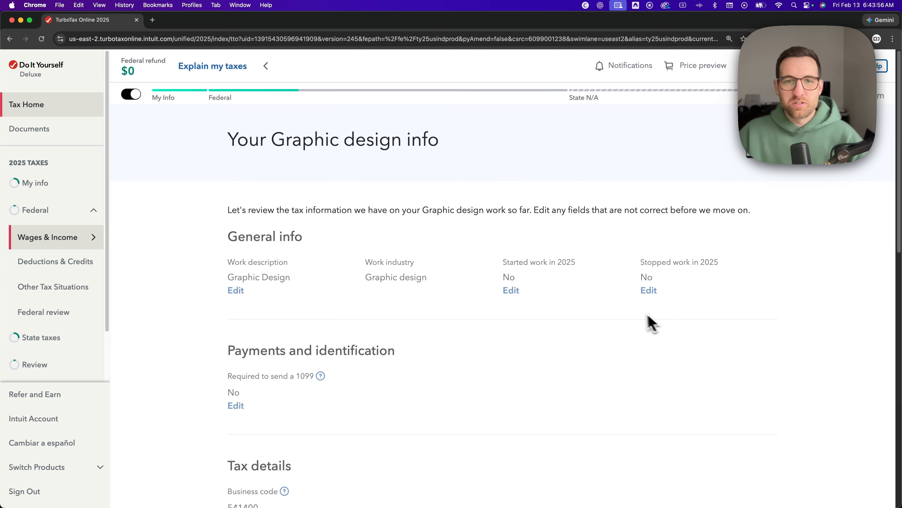
# Review the Graphic design business info through to the prefilled details and approve it as correct.
pyautogui.scroll(-10, 577, 254)
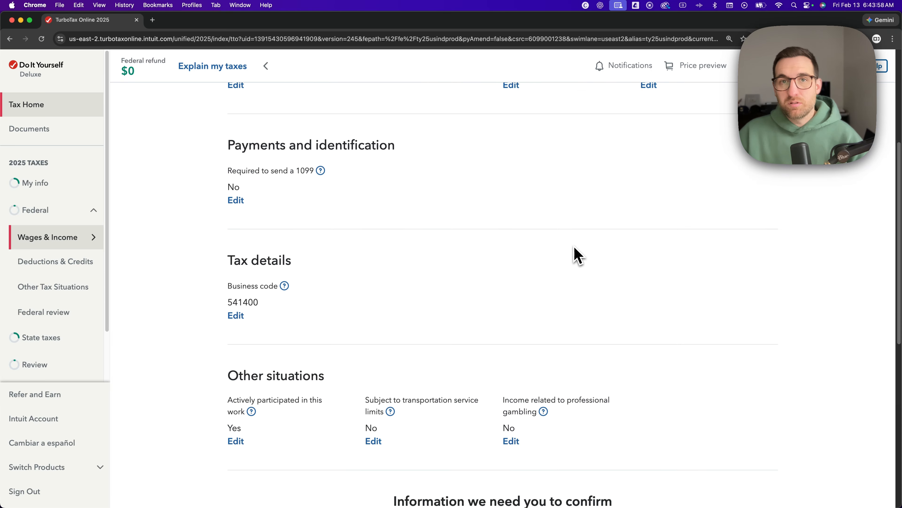
pyautogui.scroll(-3, 577, 254)
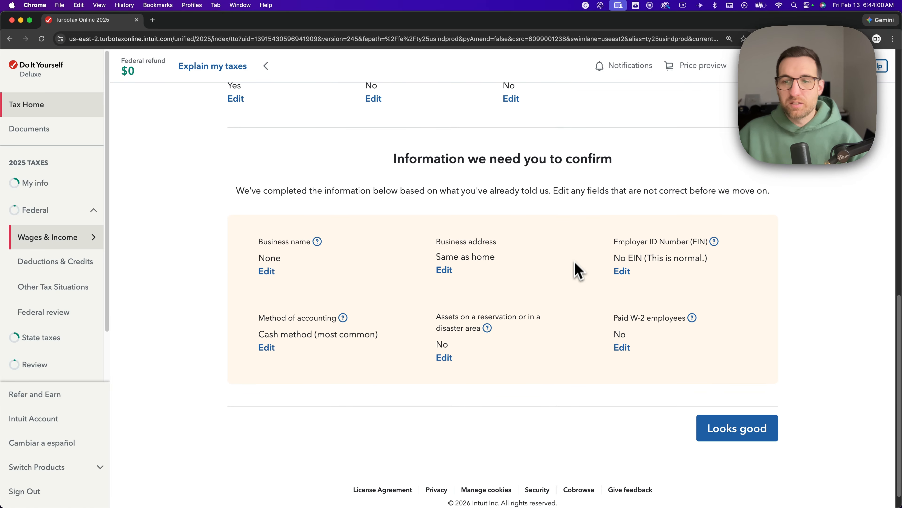
pyautogui.click(735, 431)
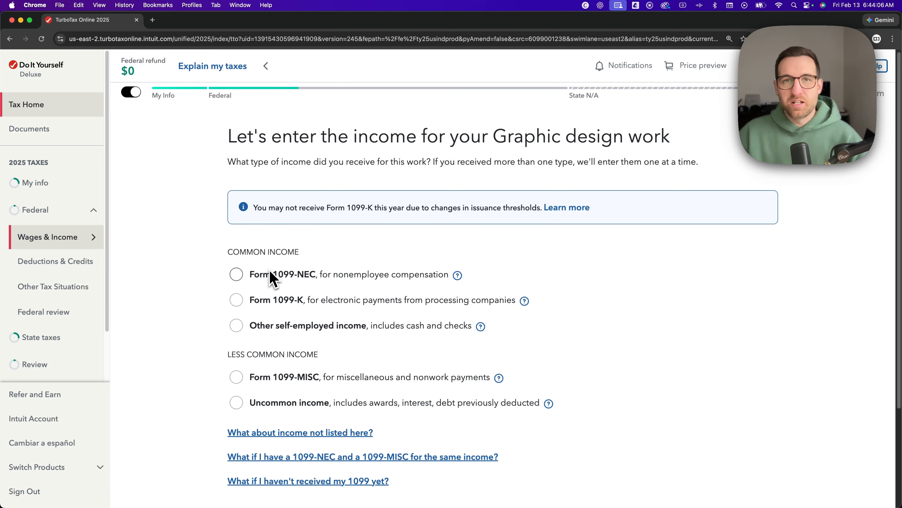
# Choose Form 1099-NEC as the income type for the Graphic design work and continue to its details.
pyautogui.click(237, 275)
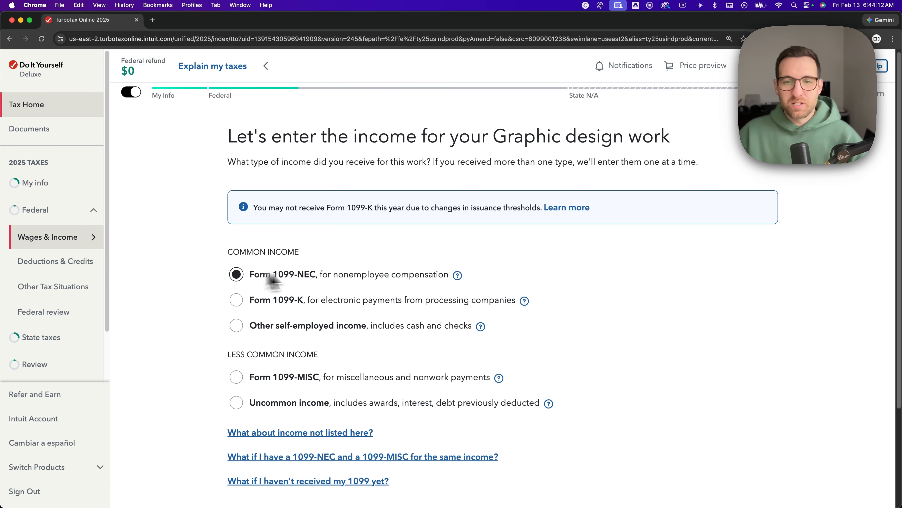
pyautogui.scroll(-4, 571, 288)
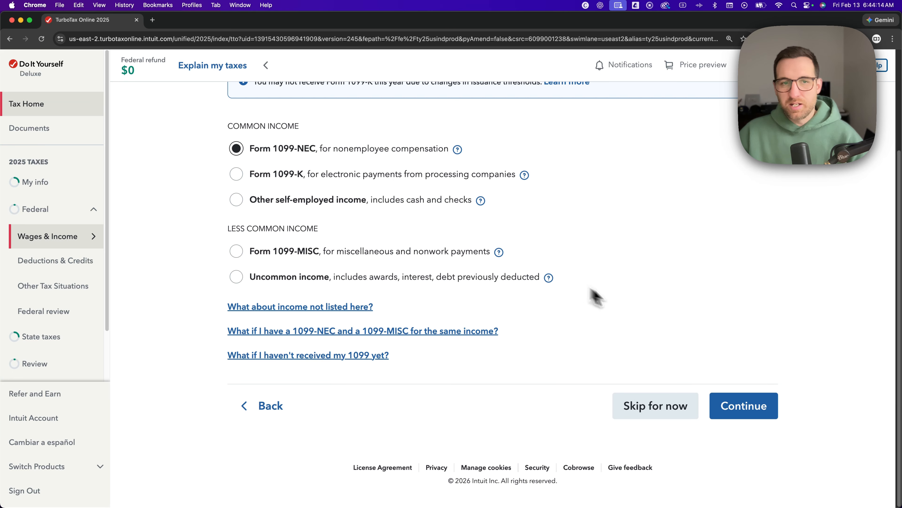
pyautogui.click(760, 418)
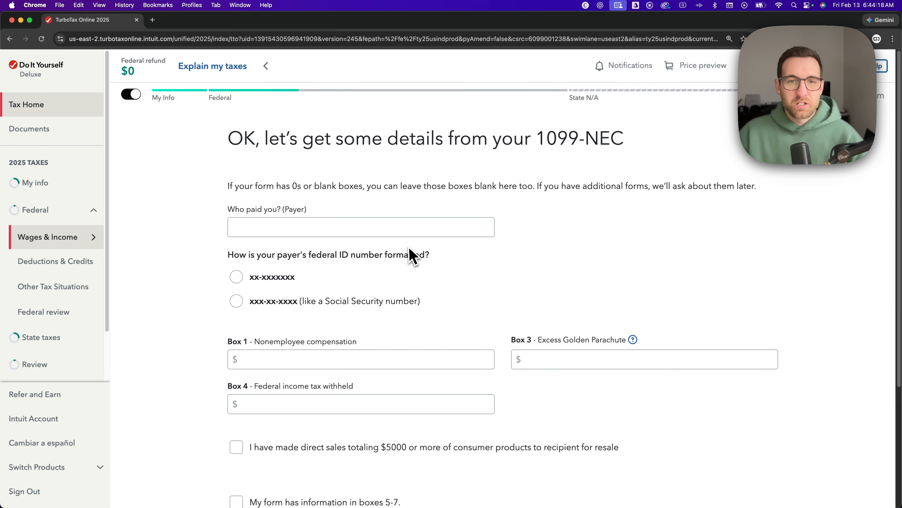
# Enter Acme as the 1099-NEC payer, choose the xx-xxxxxxx ID format, and fill in the payer's EIN.
pyautogui.scroll(-1, 411, 252)
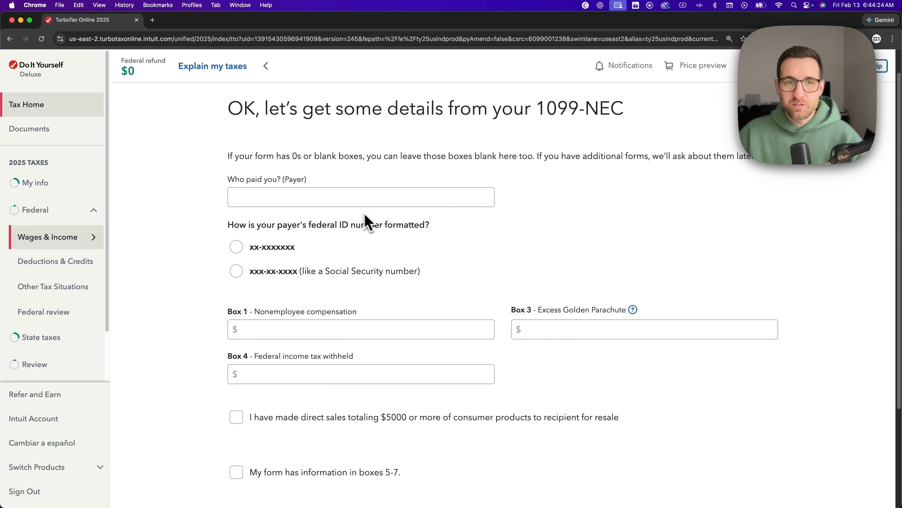
pyautogui.click(341, 203)
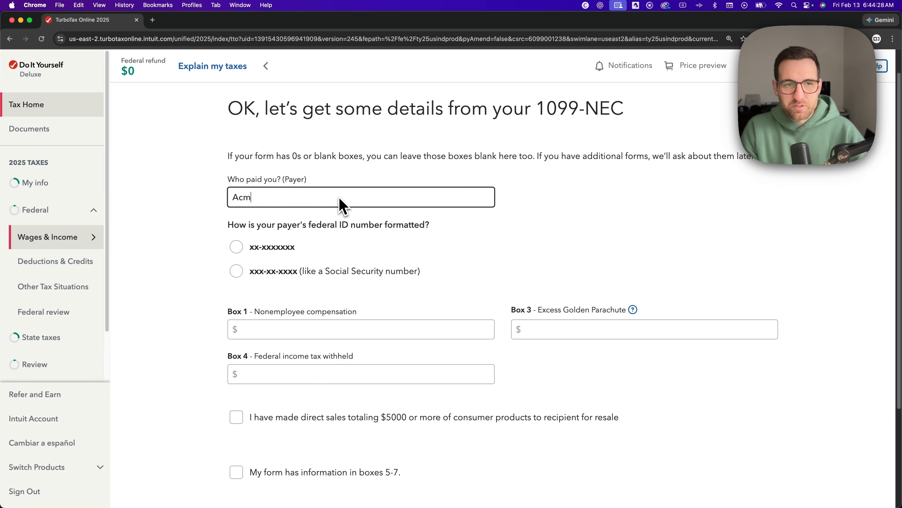
pyautogui.write('Acme')
pyautogui.click(236, 247)
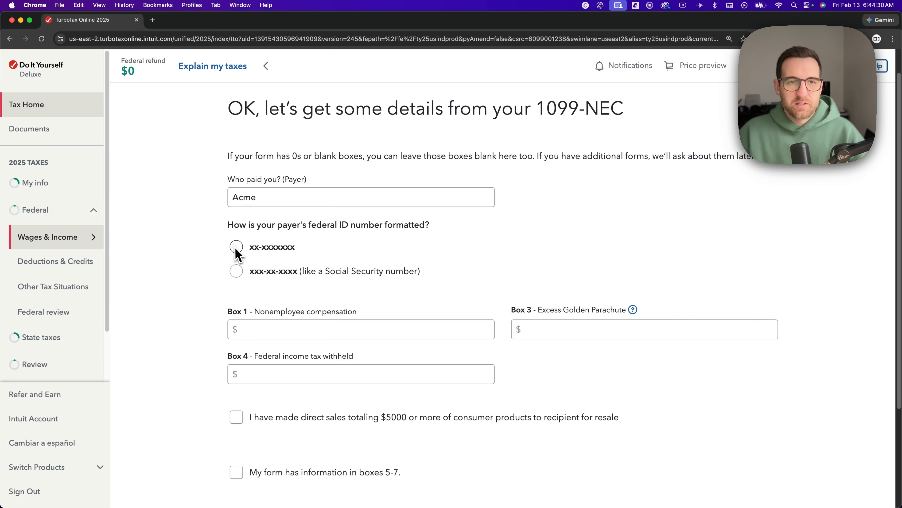
pyautogui.click(265, 278)
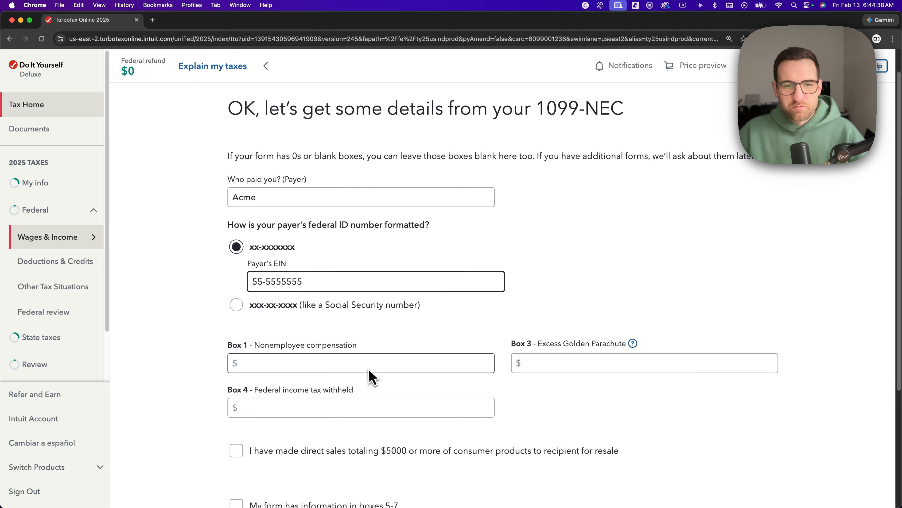
# Enter $5,555 as Box 1 nonemployee compensation and submit the 1099-NEC details.
pyautogui.click(383, 369)
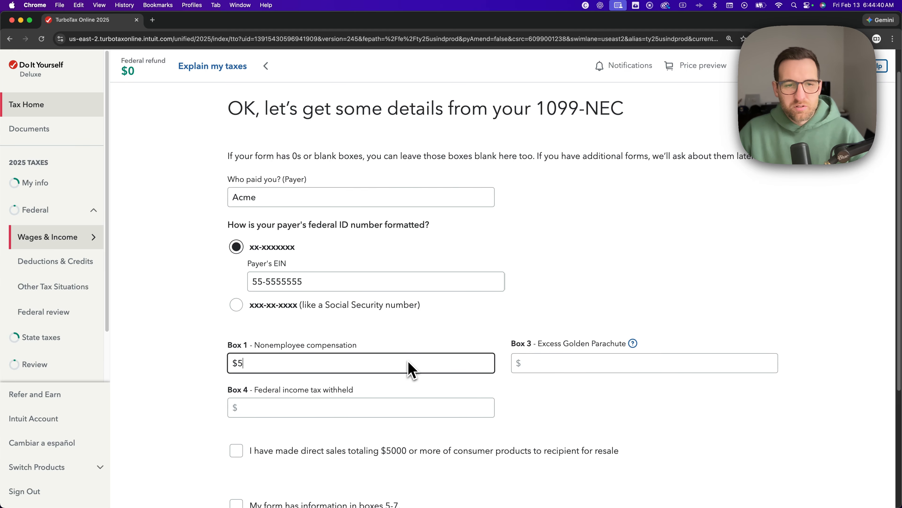
pyautogui.write('5,555')
pyautogui.scroll(-4, 558, 307)
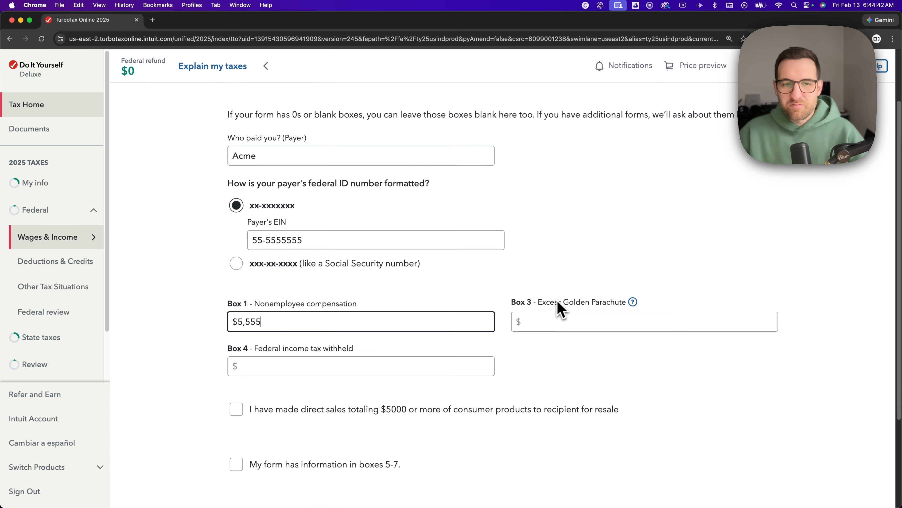
pyautogui.scroll(-2, 541, 307)
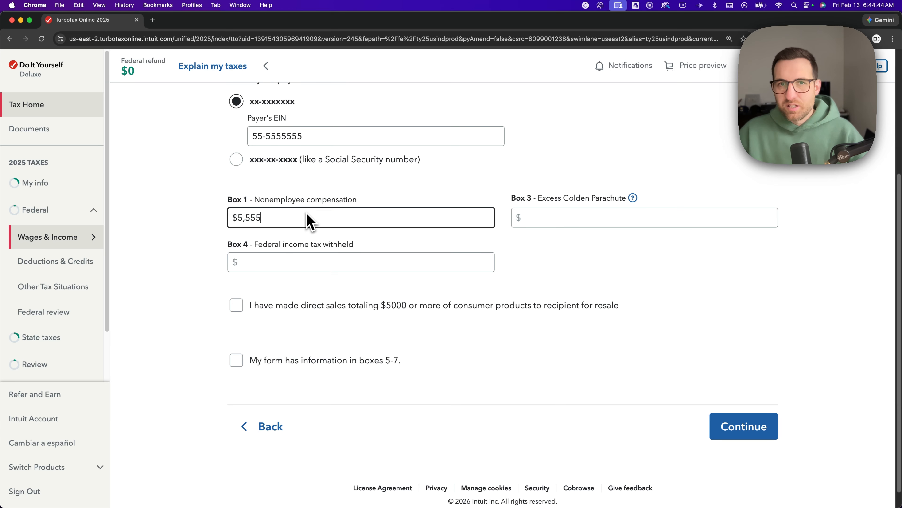
pyautogui.moveTo(284, 222); pyautogui.dragTo(229, 222)
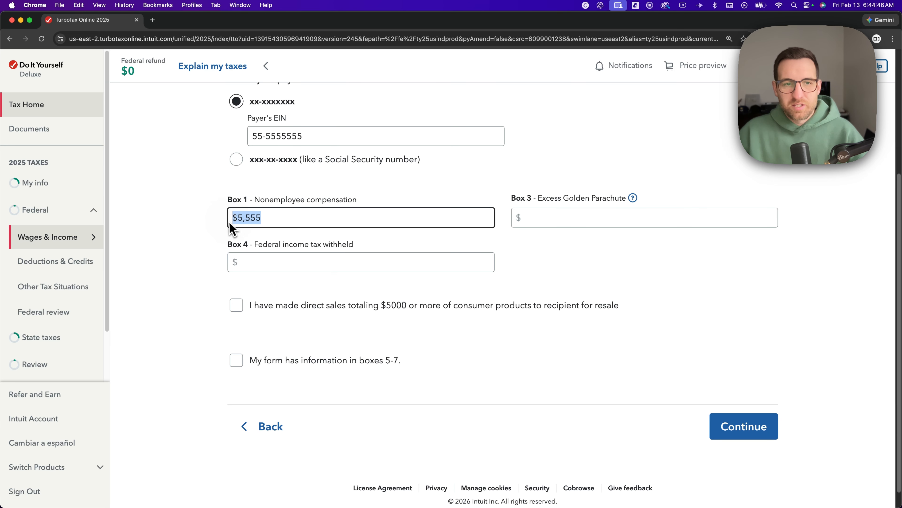
pyautogui.click(311, 224)
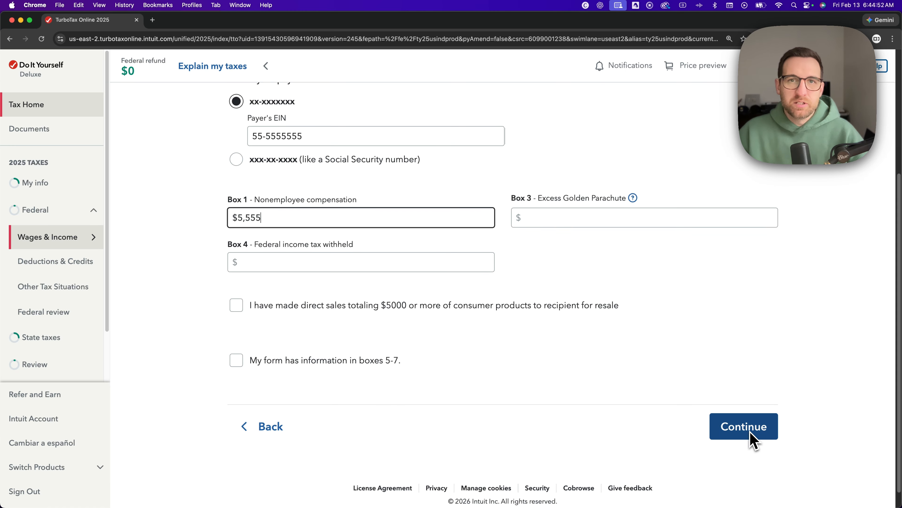
pyautogui.click(753, 441)
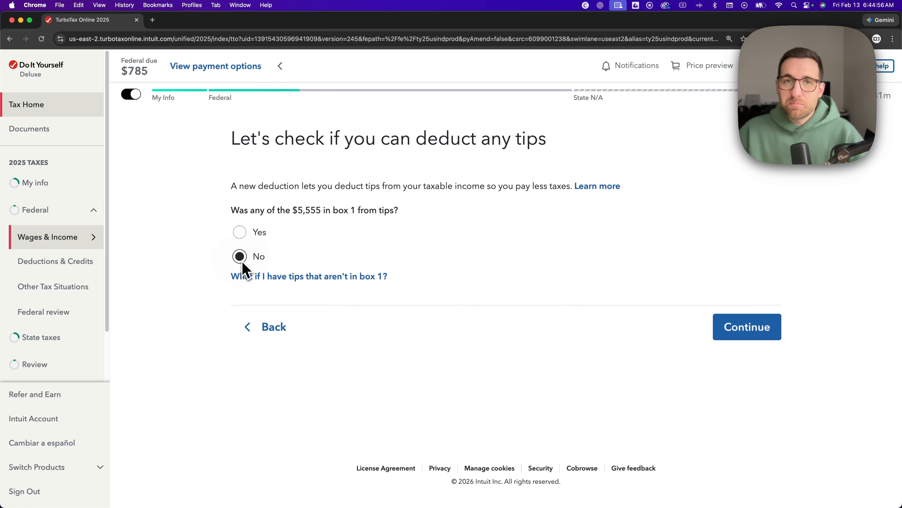
# Confirm that none of the Box 1 amount came from tips and that there is no more Graphic design income to add.
pyautogui.click(742, 334)
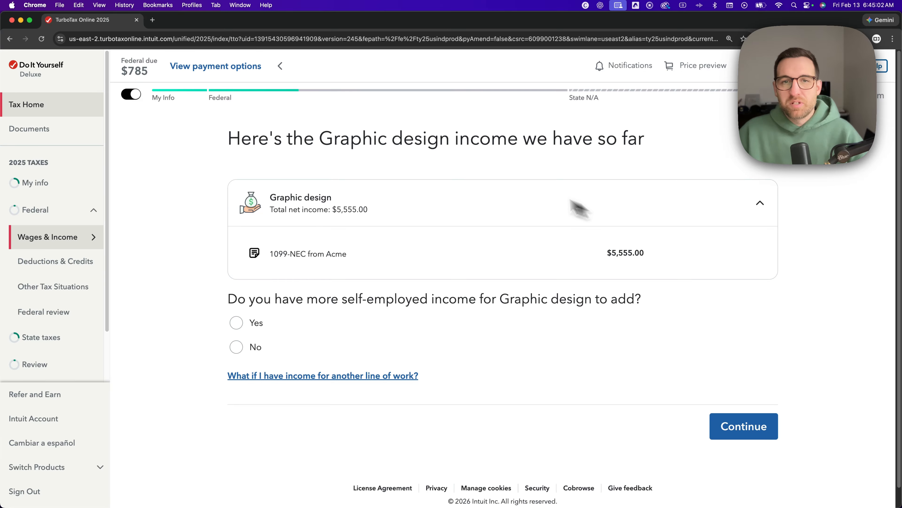
pyautogui.click(491, 208)
pyautogui.click(492, 203)
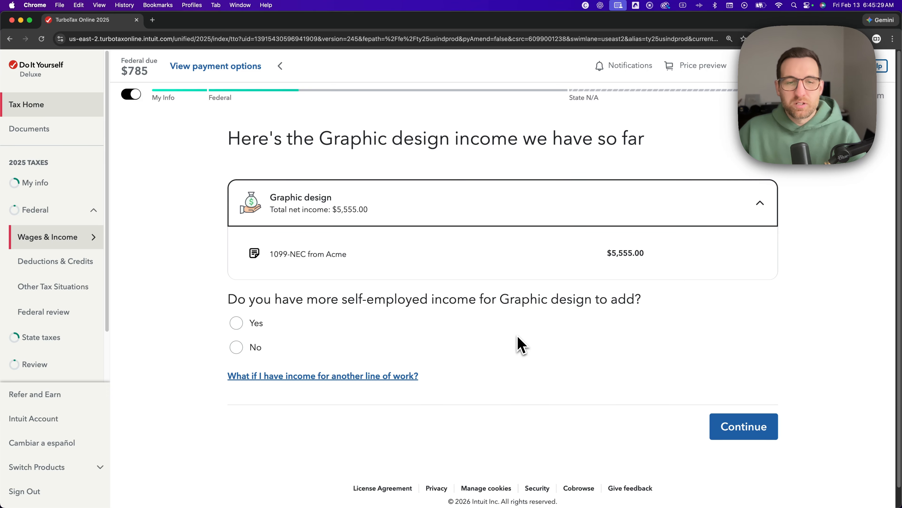
pyautogui.click(238, 324)
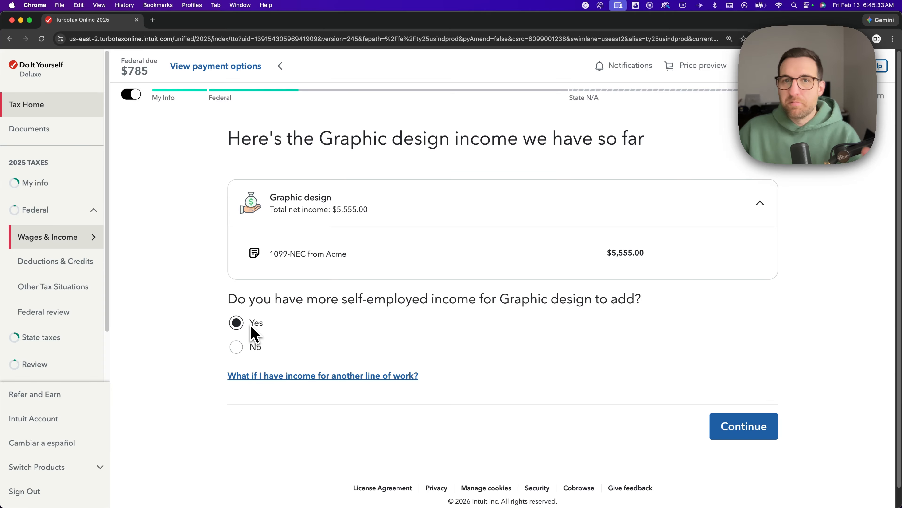
pyautogui.click(248, 350)
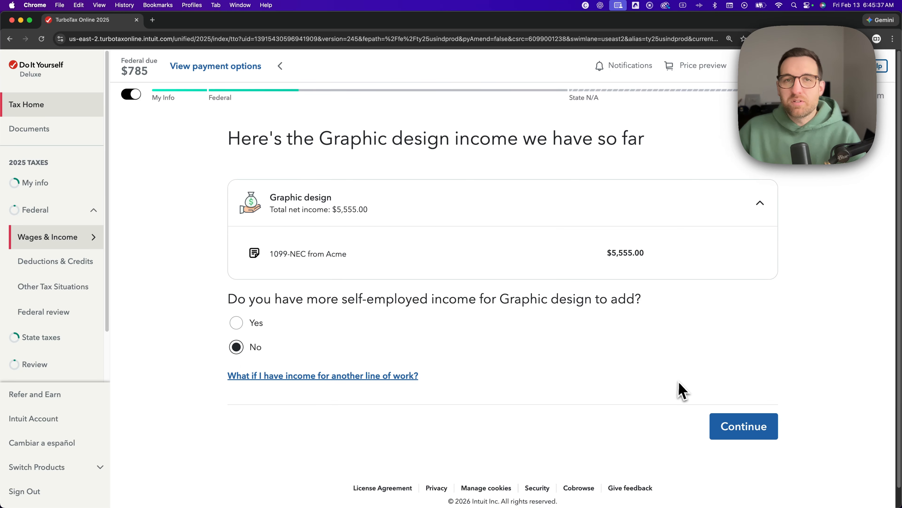
pyautogui.click(741, 434)
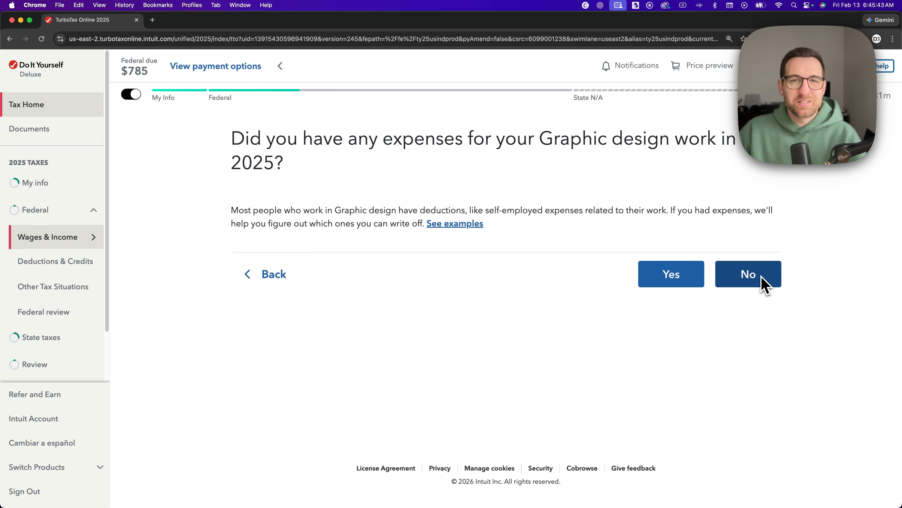
# Declare no 2025 expenses for the Graphic design work, and review its info page through to the question that follows.
pyautogui.click(764, 285)
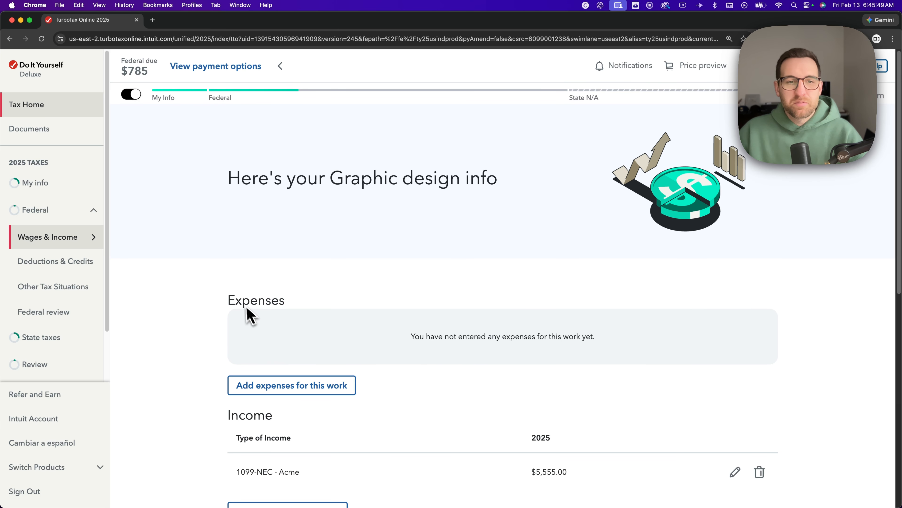
pyautogui.scroll(-3, 225, 307)
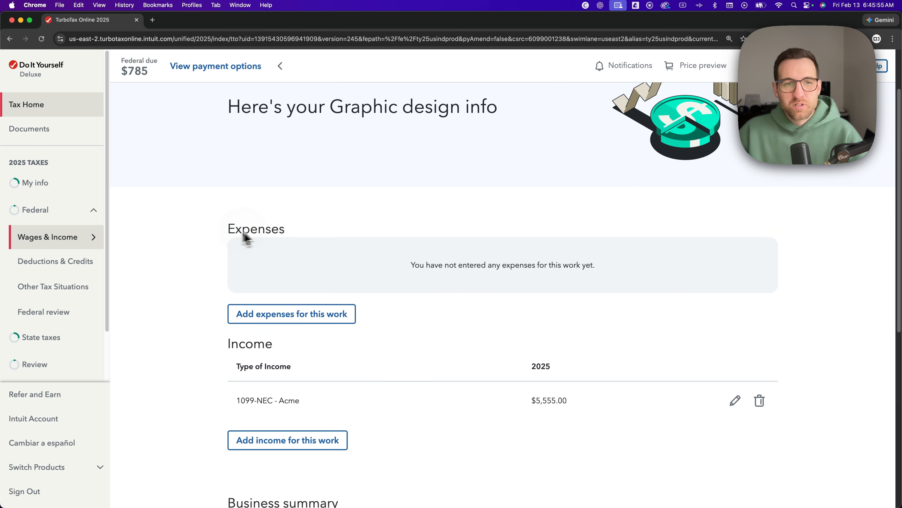
pyautogui.moveTo(229, 230); pyautogui.dragTo(286, 238)
pyautogui.moveTo(233, 347)
pyautogui.mouseDown()
pyautogui.moveTo(284, 350)
pyautogui.moveTo(298, 366)
pyautogui.moveTo(231, 355)
pyautogui.mouseUp()
pyautogui.scroll(-2, 284, 352)
pyautogui.scroll(-8, 233, 357)
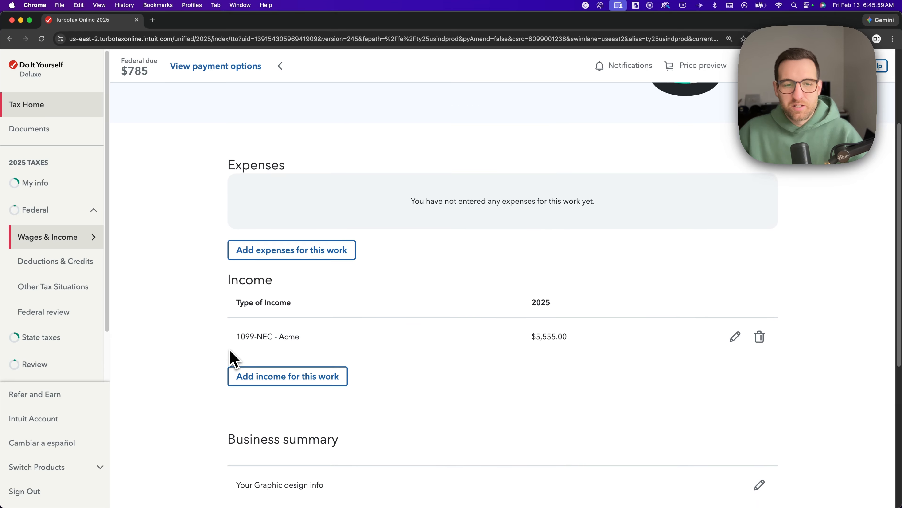
pyautogui.scroll(-2, 234, 356)
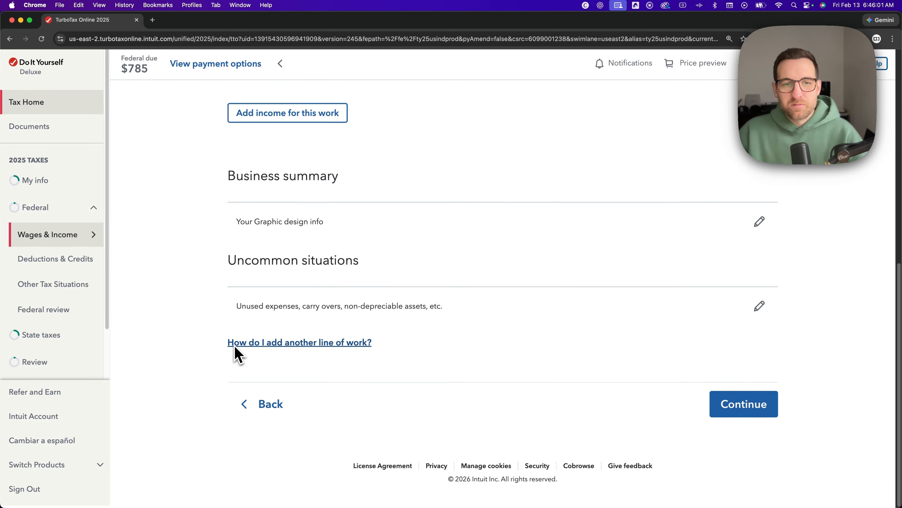
pyautogui.click(743, 409)
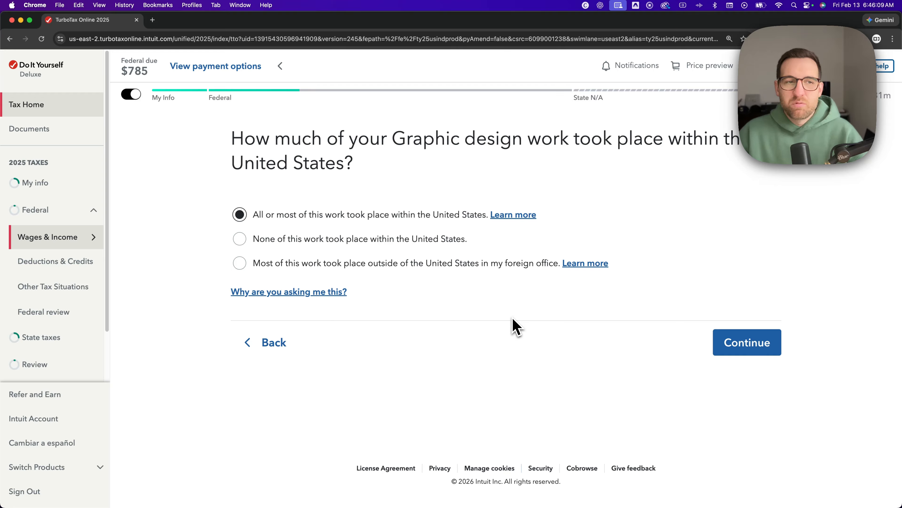
# Go to the wages and income summary and open the self-employment income and expenses for editing.
pyautogui.moveTo(89, 247)
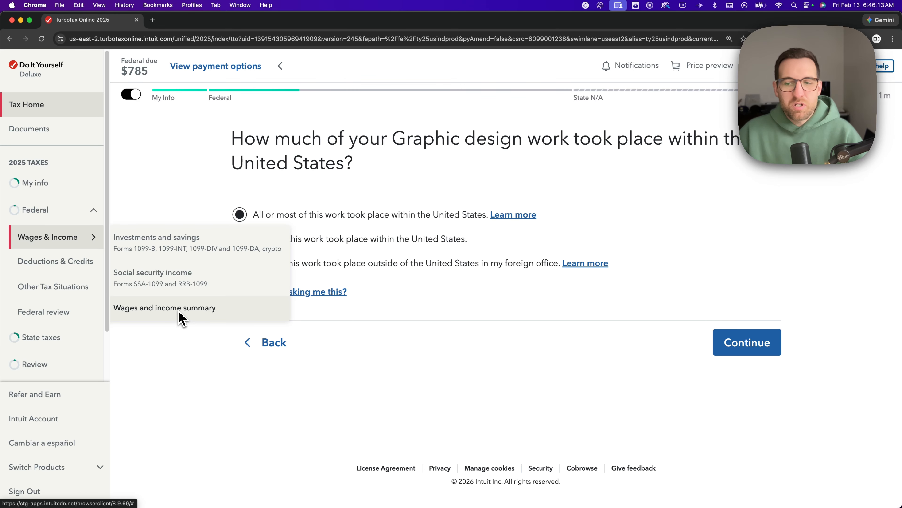
pyautogui.click(181, 318)
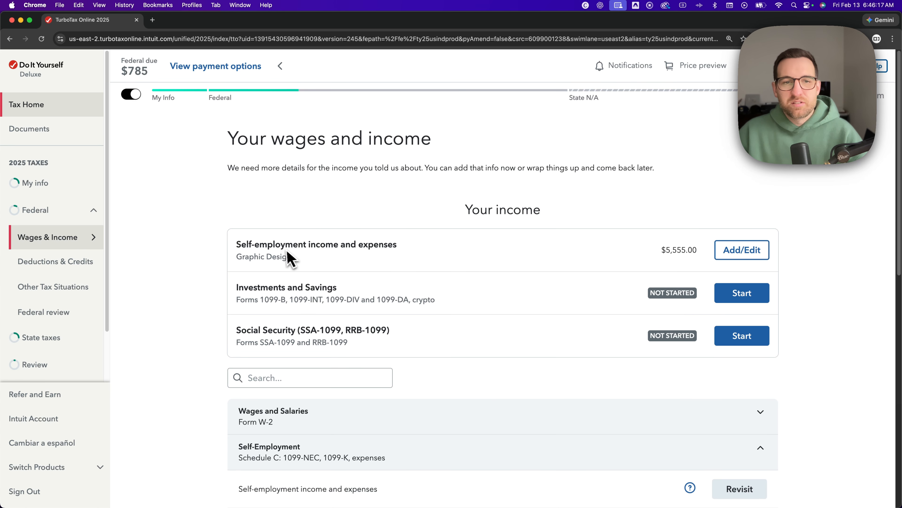
pyautogui.moveTo(283, 249); pyautogui.dragTo(384, 250)
pyautogui.click(421, 255)
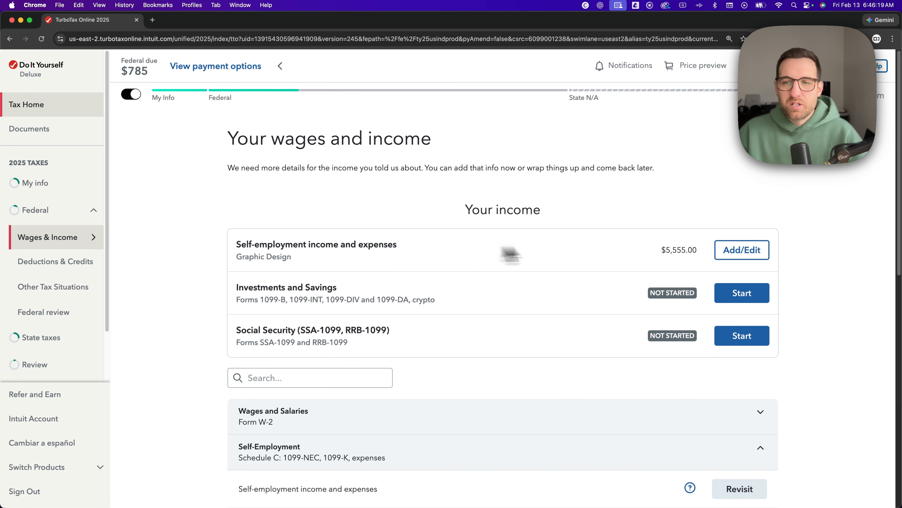
pyautogui.click(735, 254)
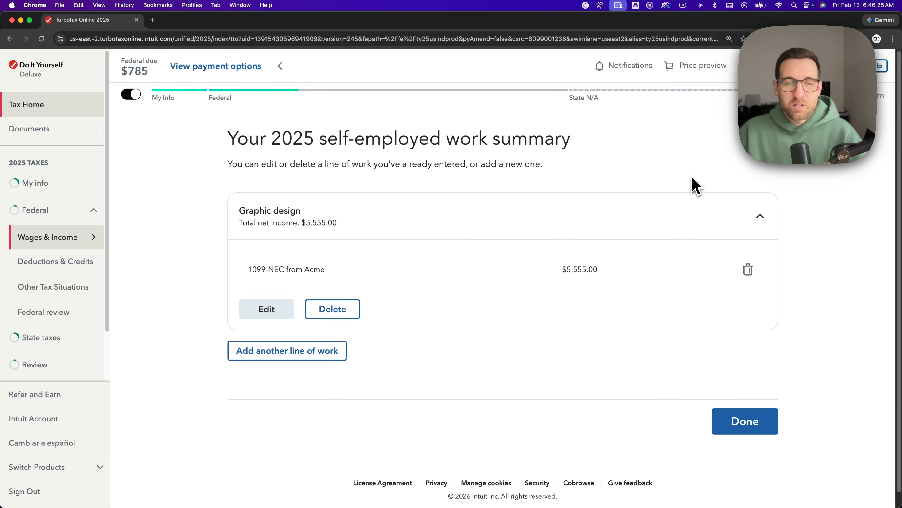
# Examine the Graphic design line of work and its 1099-NEC from Acme in the 2025 self-employed work summary.
pyautogui.click(763, 216)
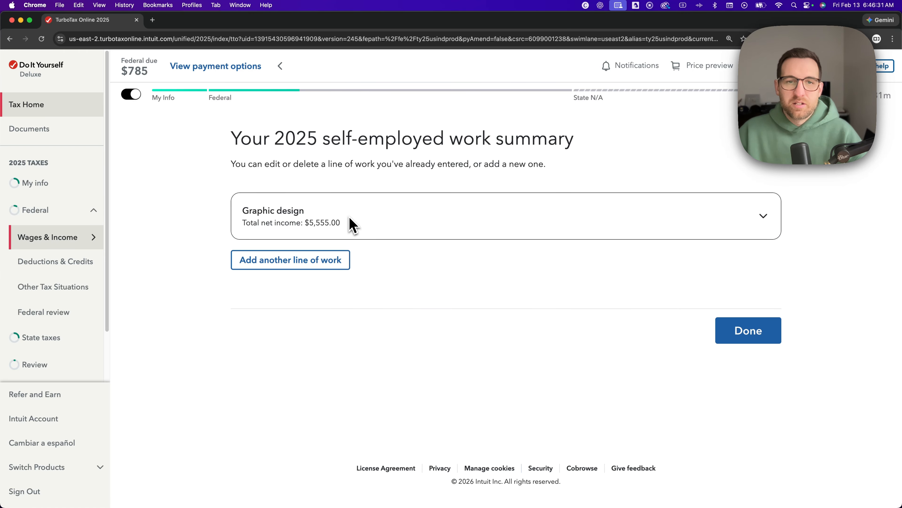
pyautogui.click(353, 224)
pyautogui.doubleClick(315, 269)
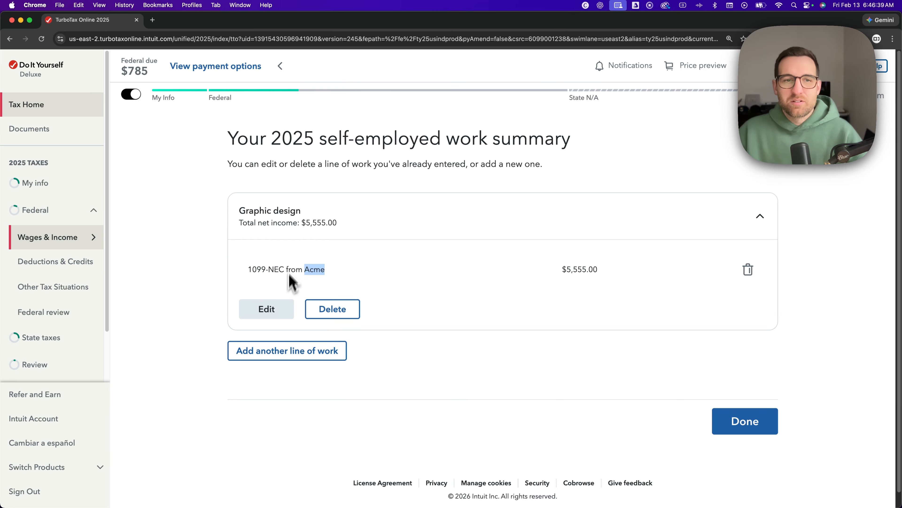
pyautogui.click(311, 226)
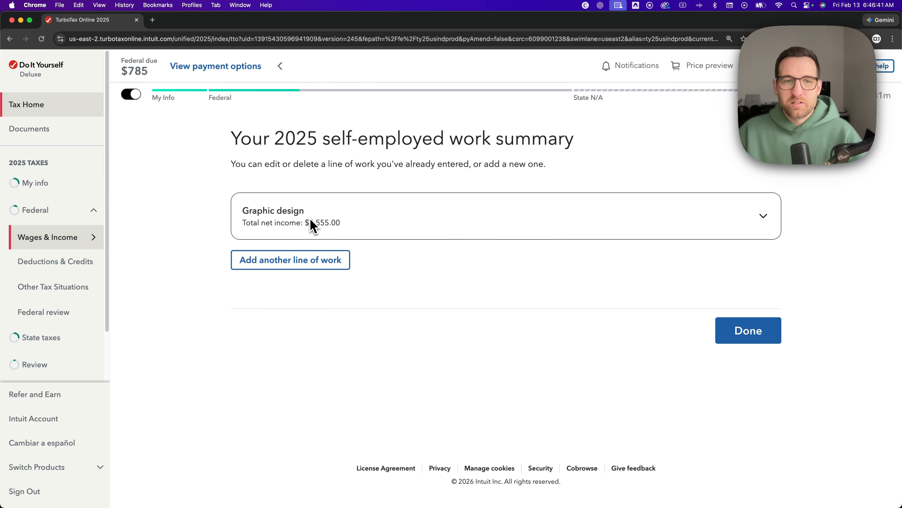
pyautogui.click(309, 226)
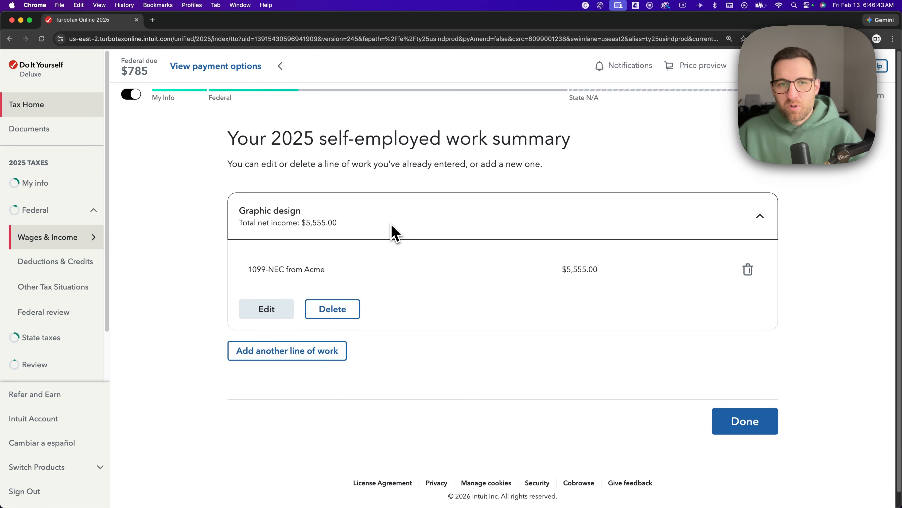